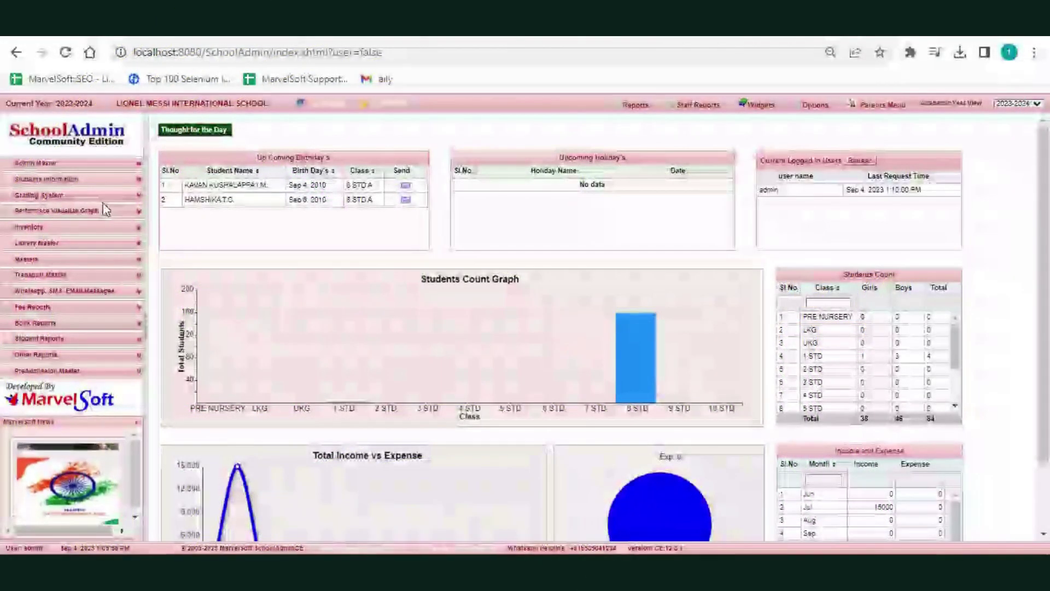
# - Open the Student Master page from Students Information in the left menu
pyautogui.click(58, 184)
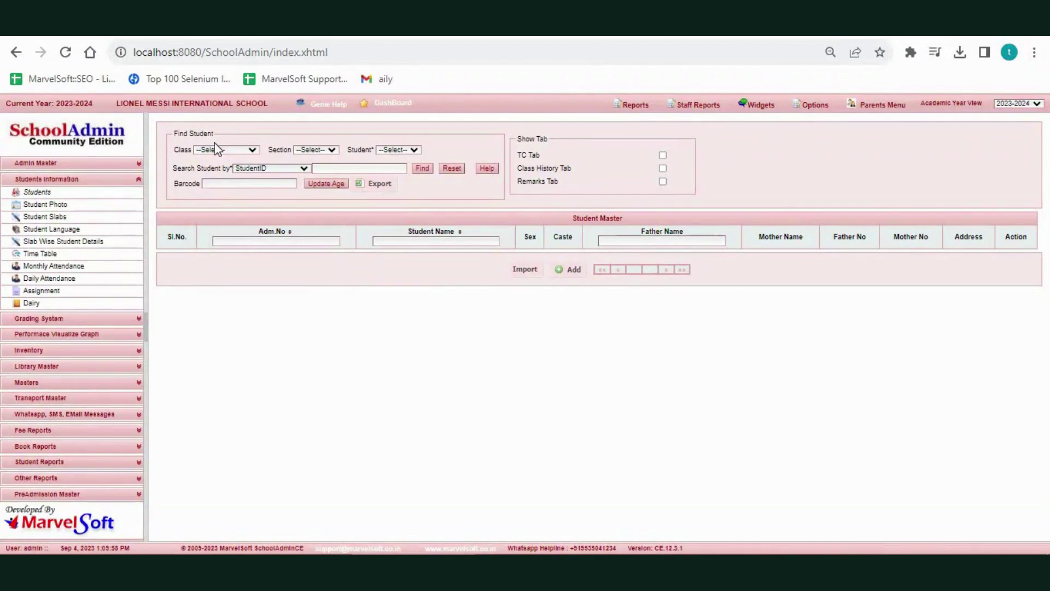
# - Filter Find Student by class 8 STD, section A, and pick the student to edit
pyautogui.click(218, 157)
pyautogui.click(224, 259)
pyautogui.click(409, 150)
pyautogui.click(413, 165)
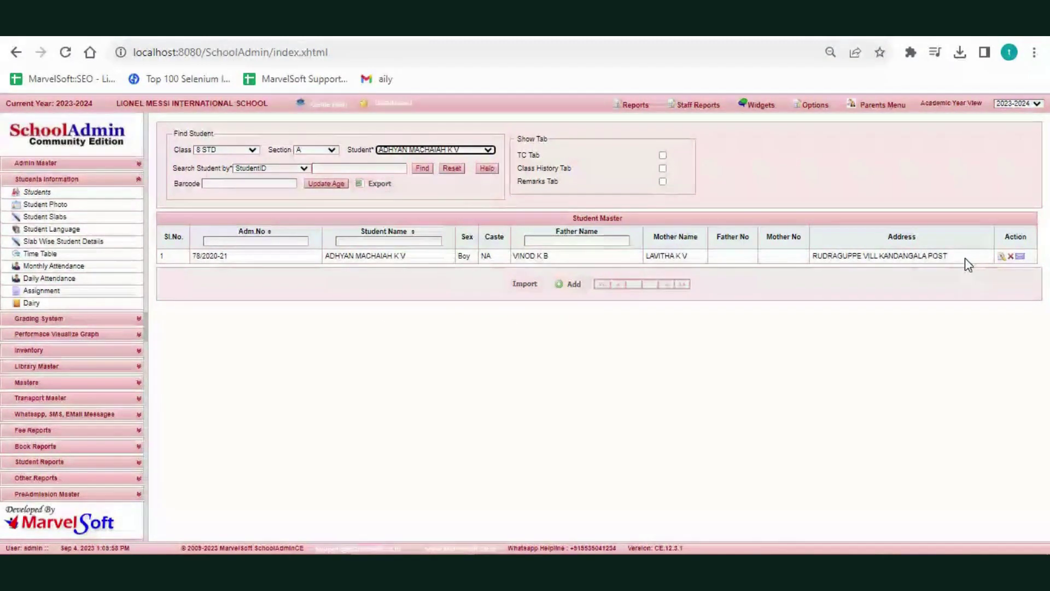
# - Replace the student's mobile number on the Address tab with a new number and update the record
pyautogui.click(1006, 257)
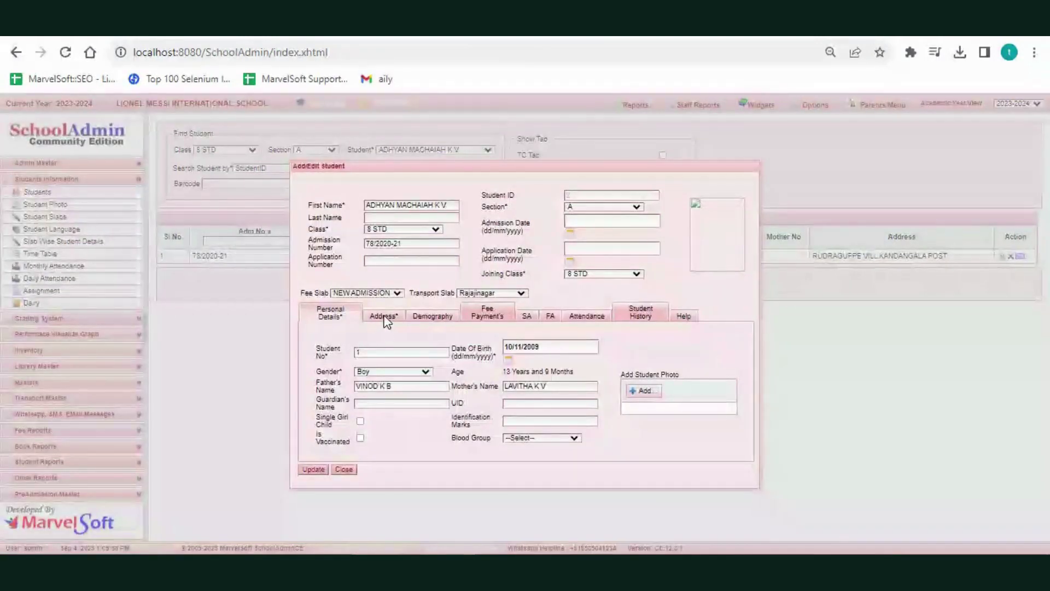
pyautogui.click(384, 318)
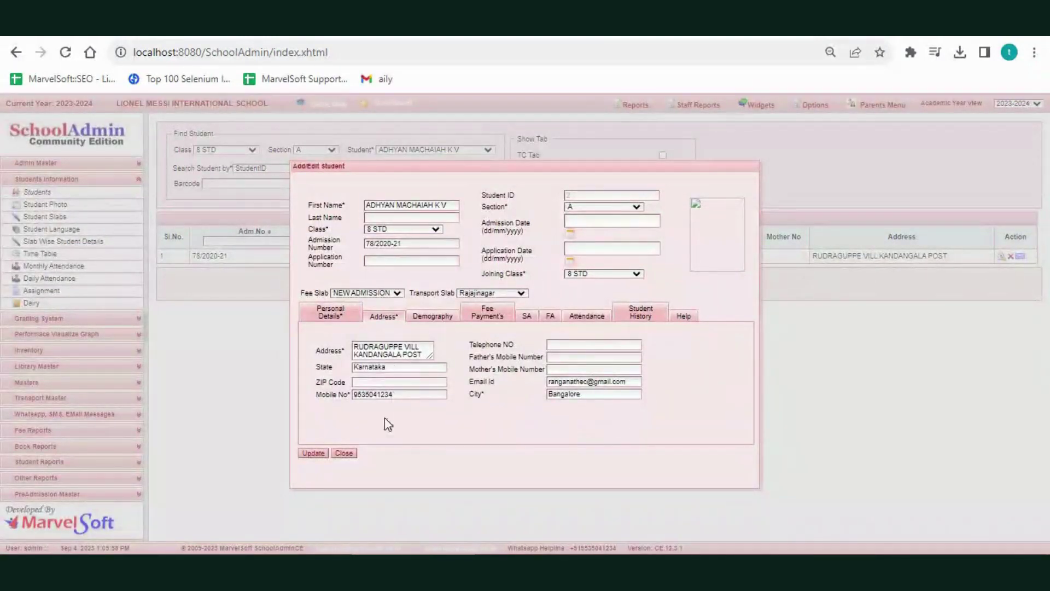
pyautogui.moveTo(401, 400); pyautogui.dragTo(342, 396)
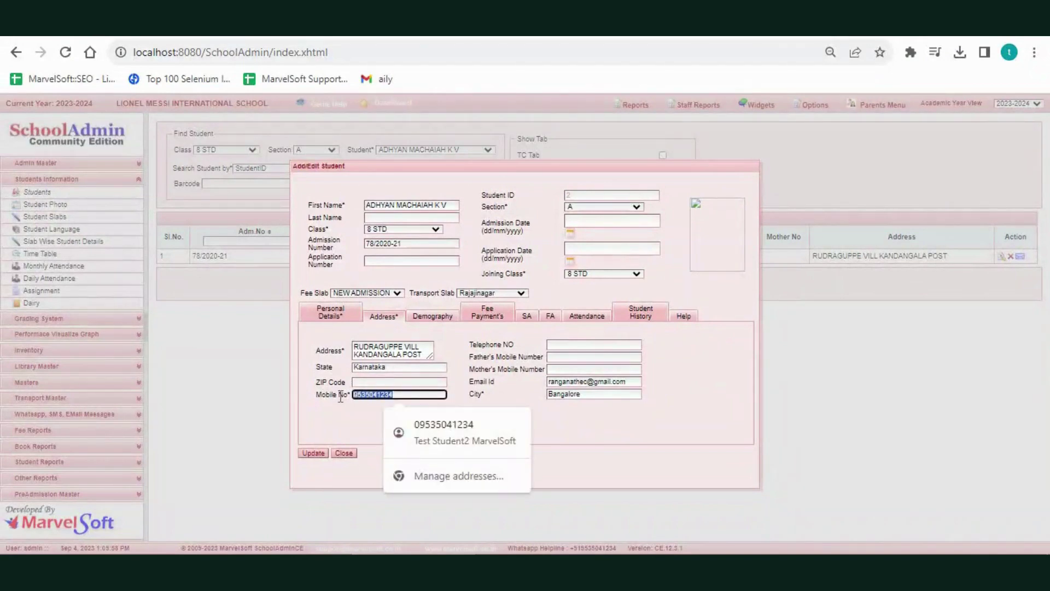
pyautogui.write('99999999999')
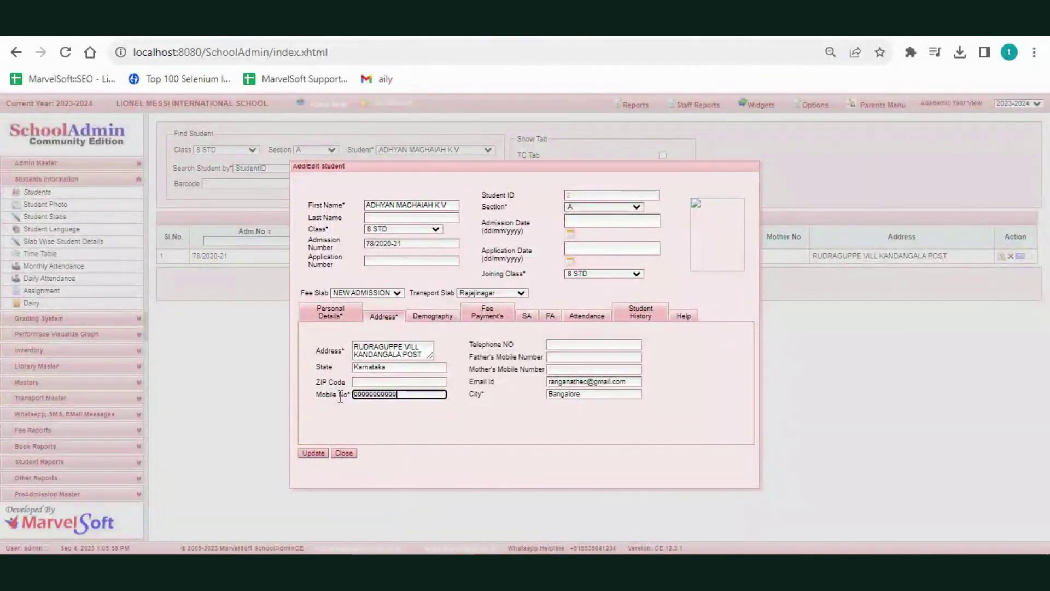
pyautogui.click(313, 454)
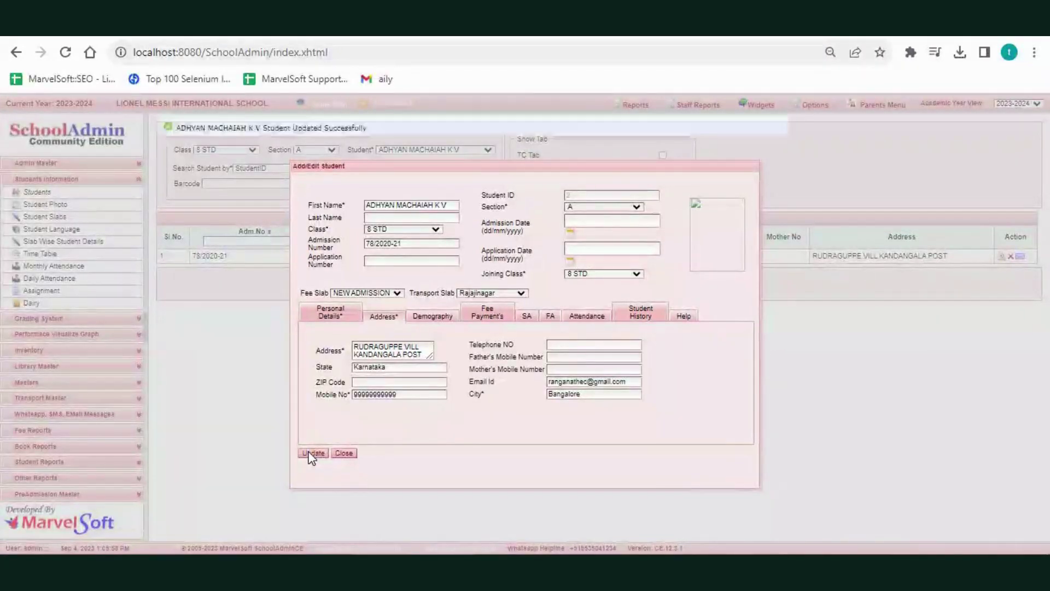
# - Close the Add/Edit Student form
pyautogui.click(344, 454)
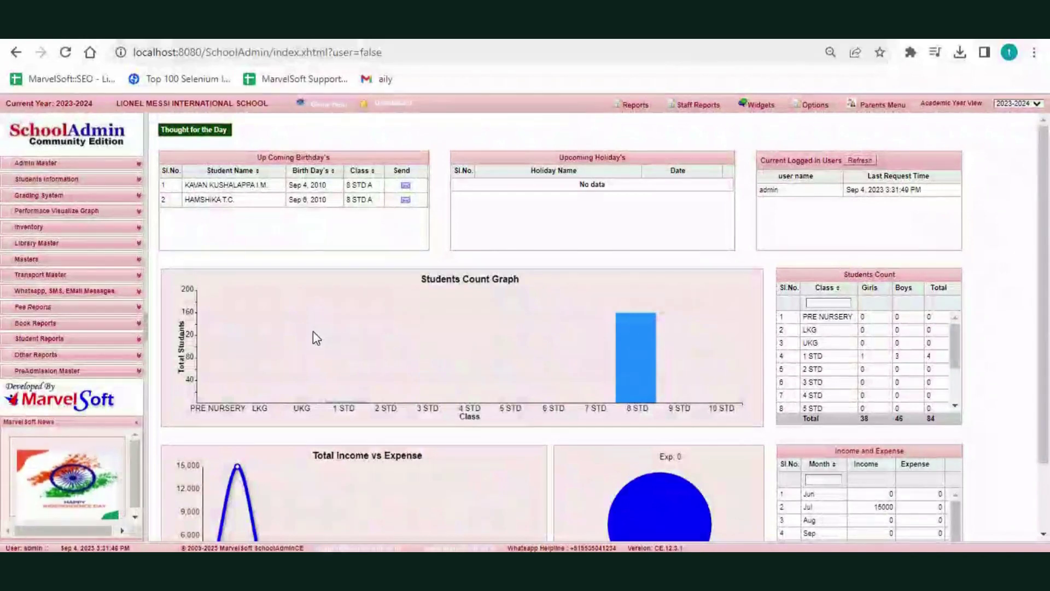
# - Refresh the WhatsApp Templates list with Get Latest Template Messages
pyautogui.click(44, 293)
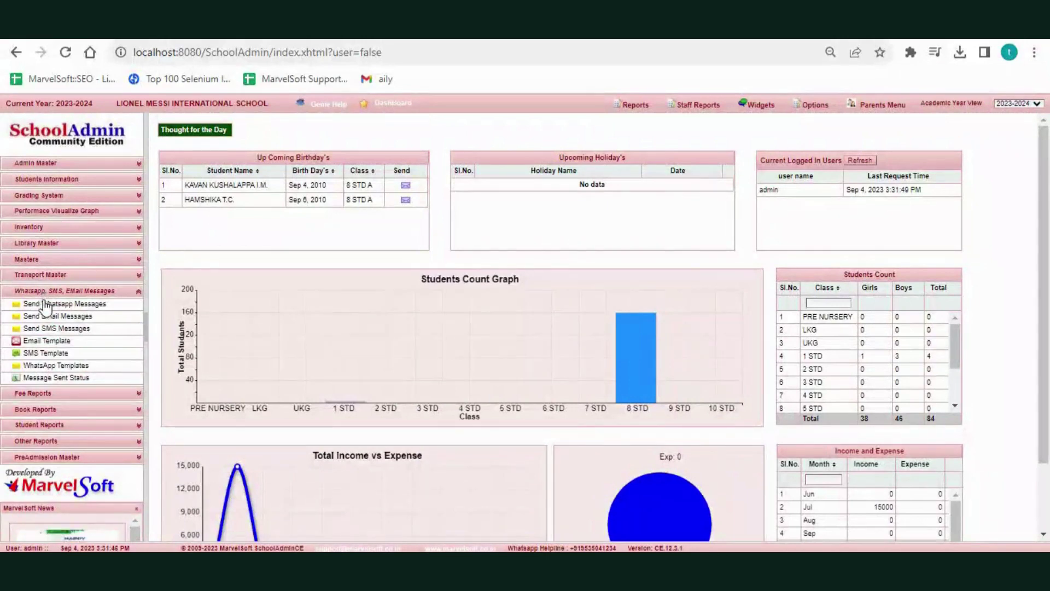
pyautogui.click(50, 372)
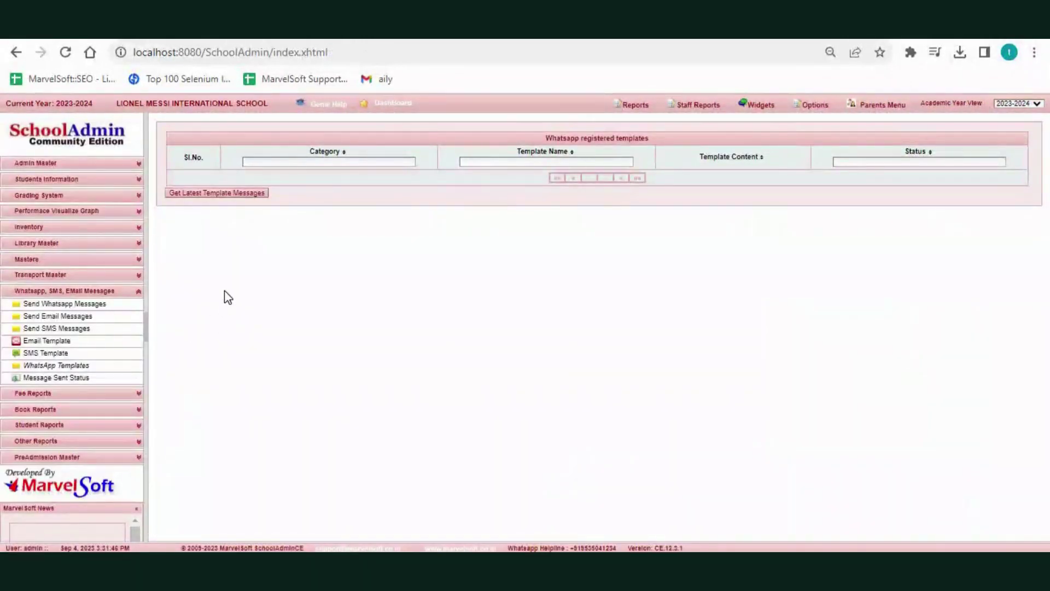
pyautogui.click(200, 195)
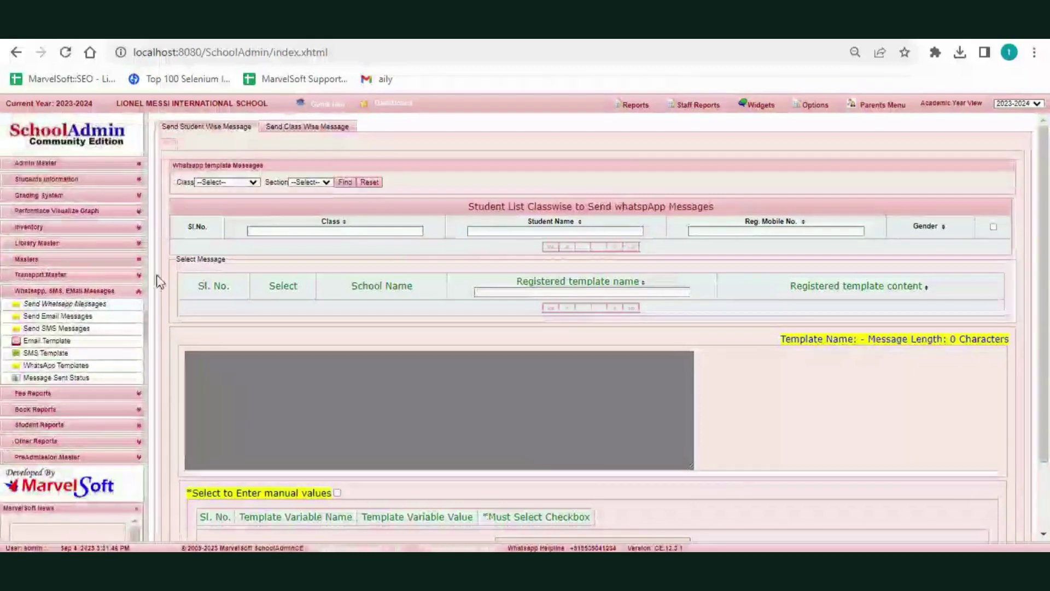
# - Find the 8 STD section A students and their WhatsApp templates
pyautogui.click(222, 183)
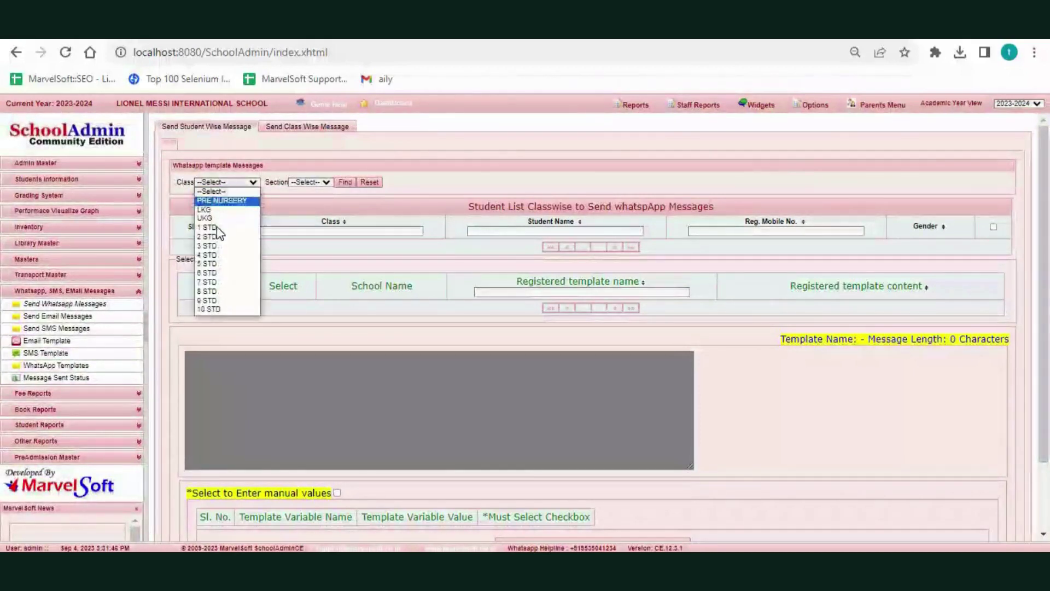
pyautogui.click(208, 292)
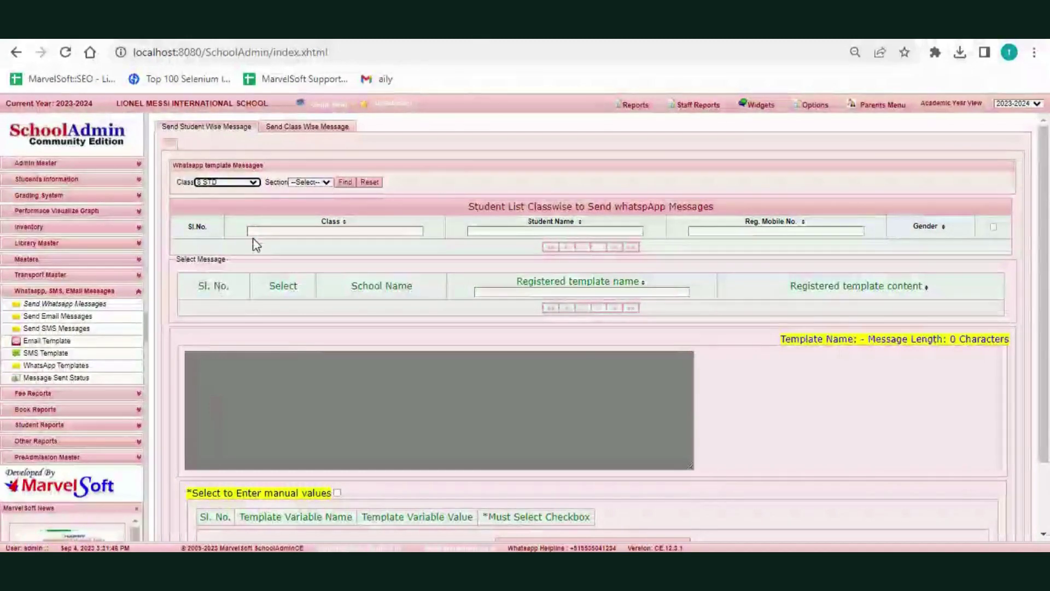
pyautogui.click(305, 181)
pyautogui.click(305, 199)
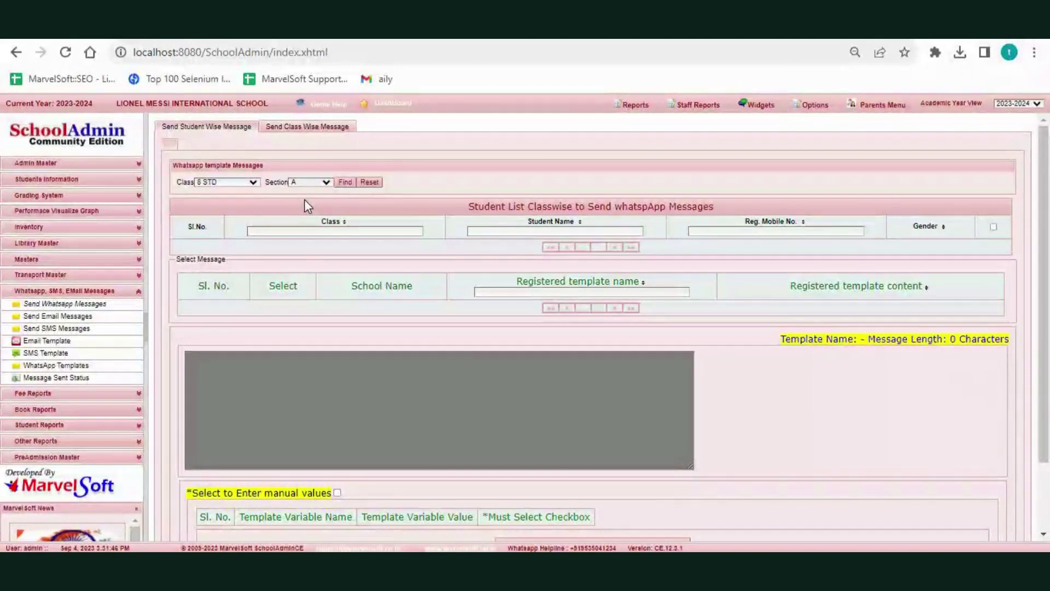
pyautogui.click(347, 185)
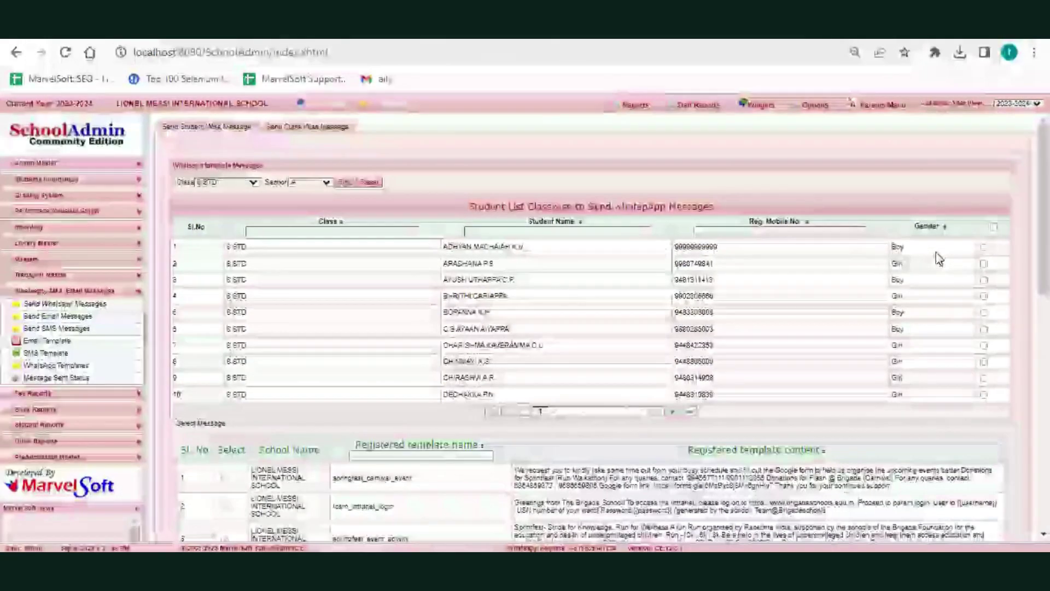
# - Tick the first three students and choose the tbsm_intranet_login template
pyautogui.click(985, 247)
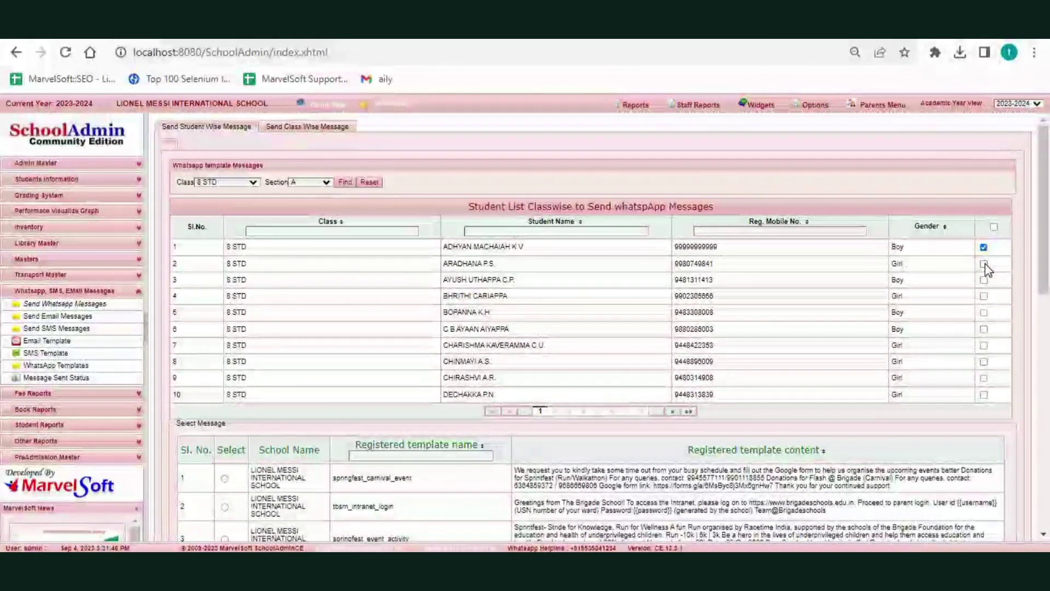
pyautogui.click(984, 263)
pyautogui.click(985, 281)
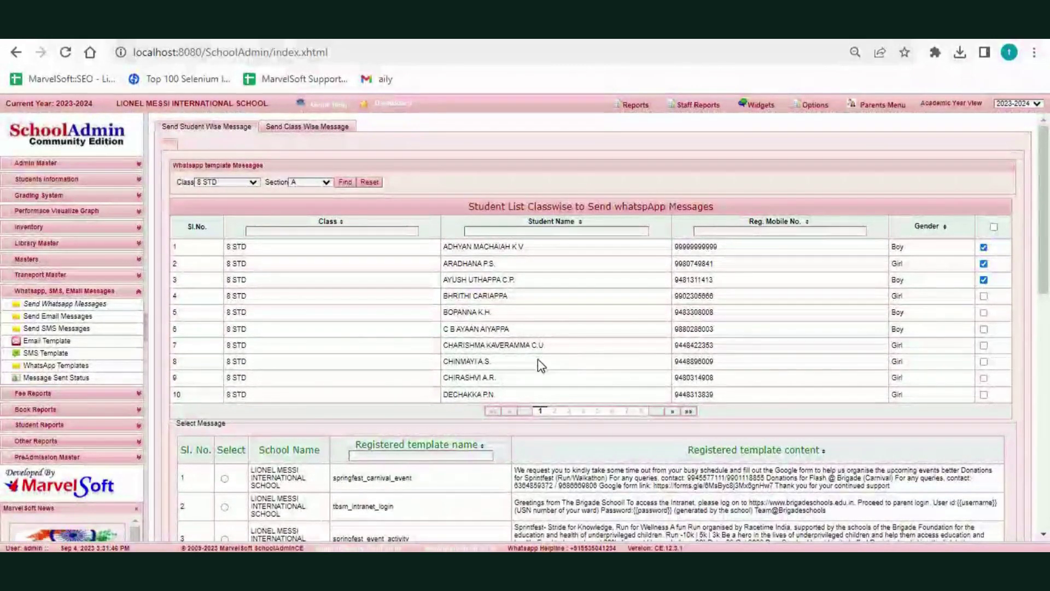
pyautogui.scroll(-5, 538, 364)
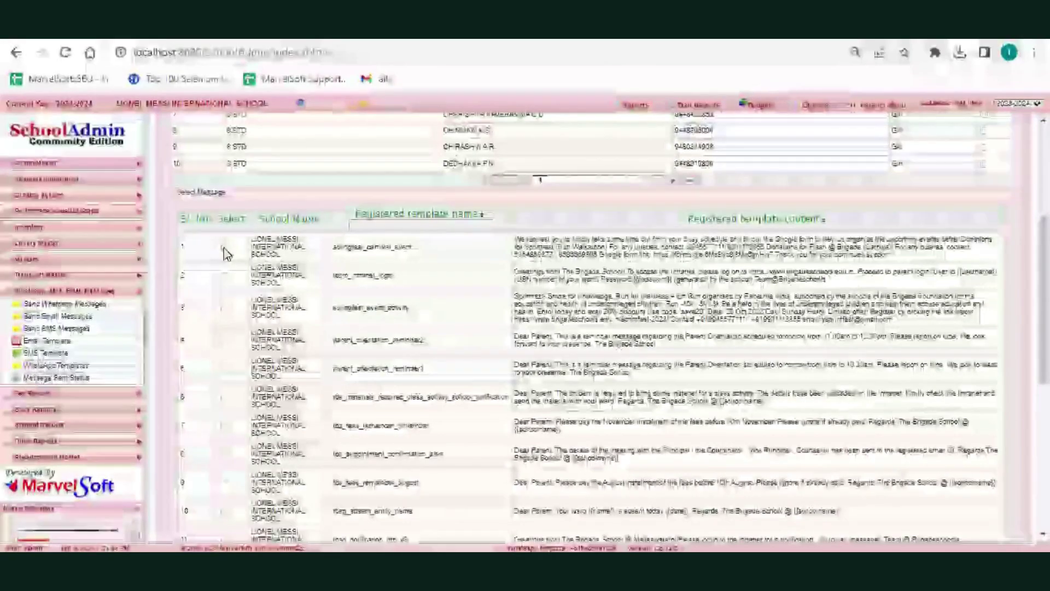
pyautogui.click(225, 277)
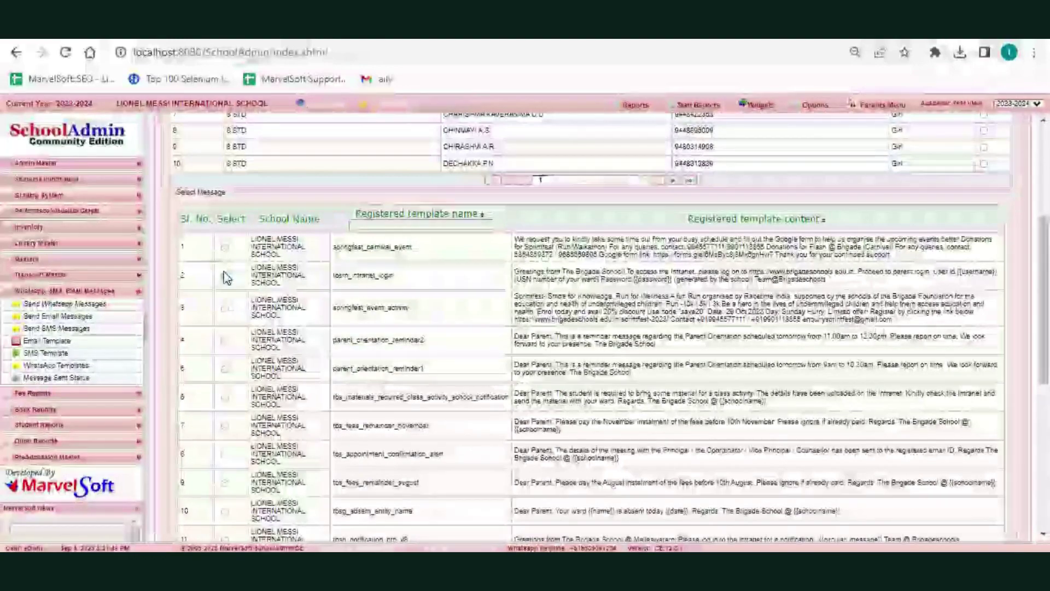
pyautogui.scroll(-7, 381, 350)
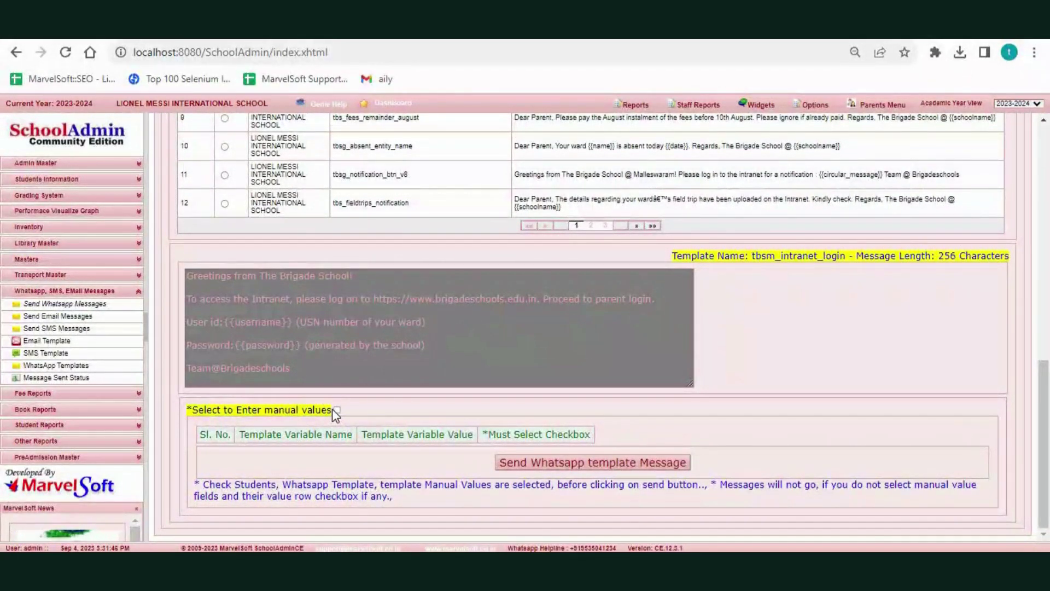
# - Enter manual password and username template variable values and mark them Must Select
pyautogui.click(336, 410)
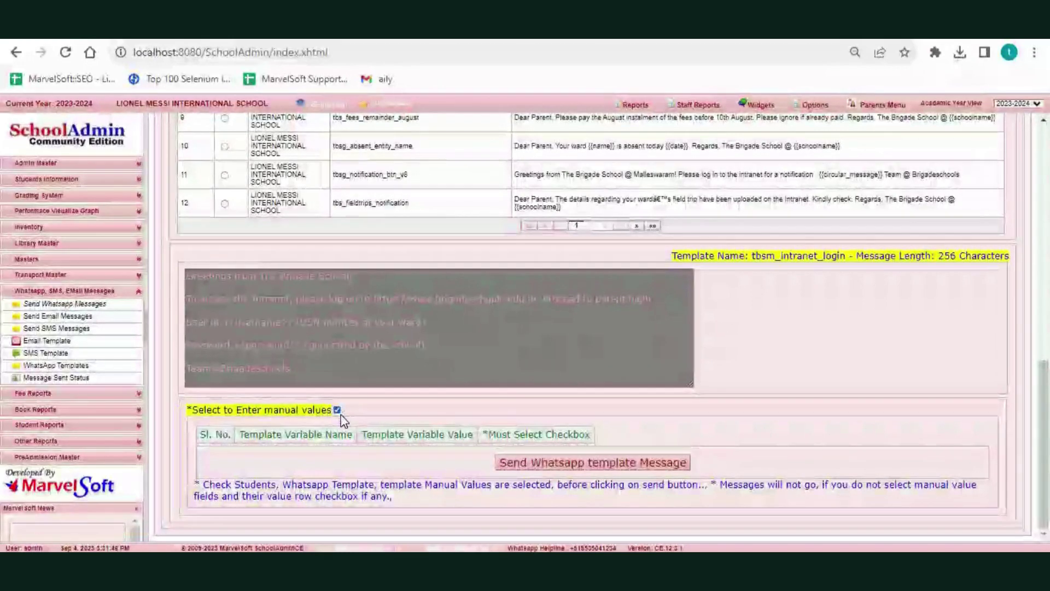
pyautogui.scroll(-1, 375, 417)
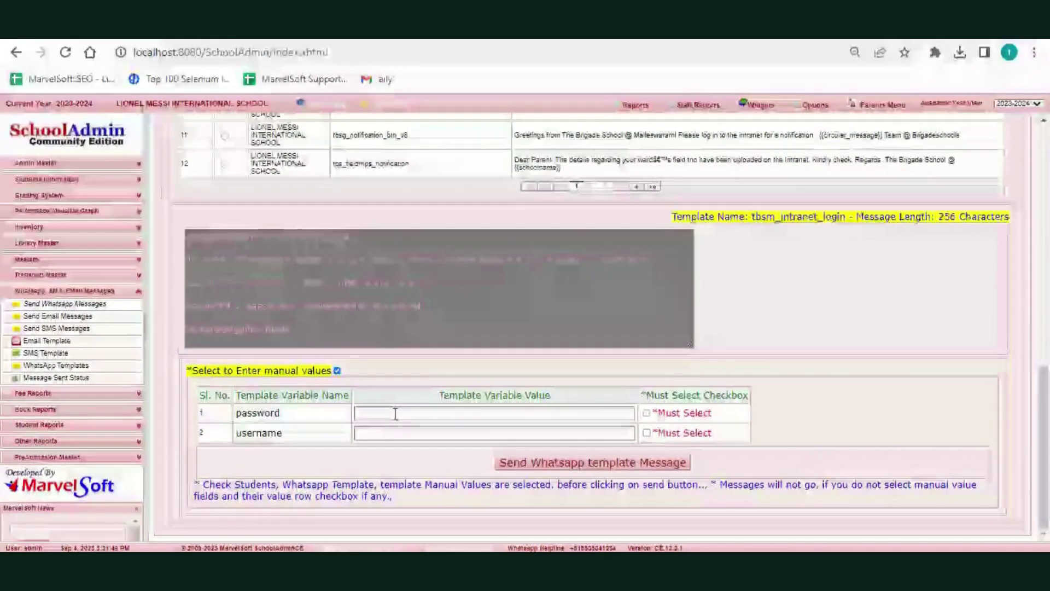
pyautogui.click(396, 414)
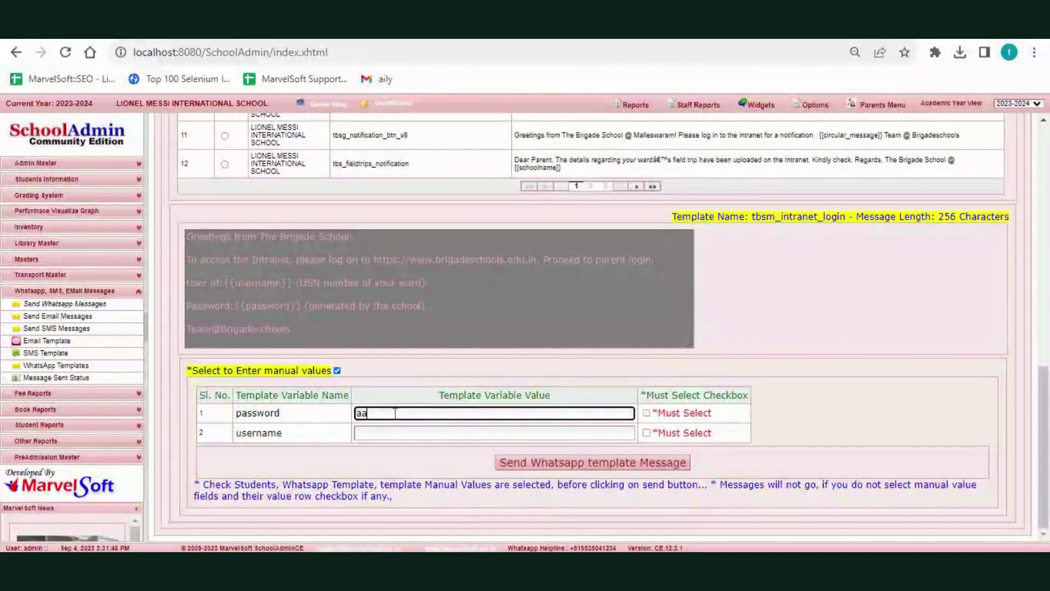
pyautogui.click(380, 432)
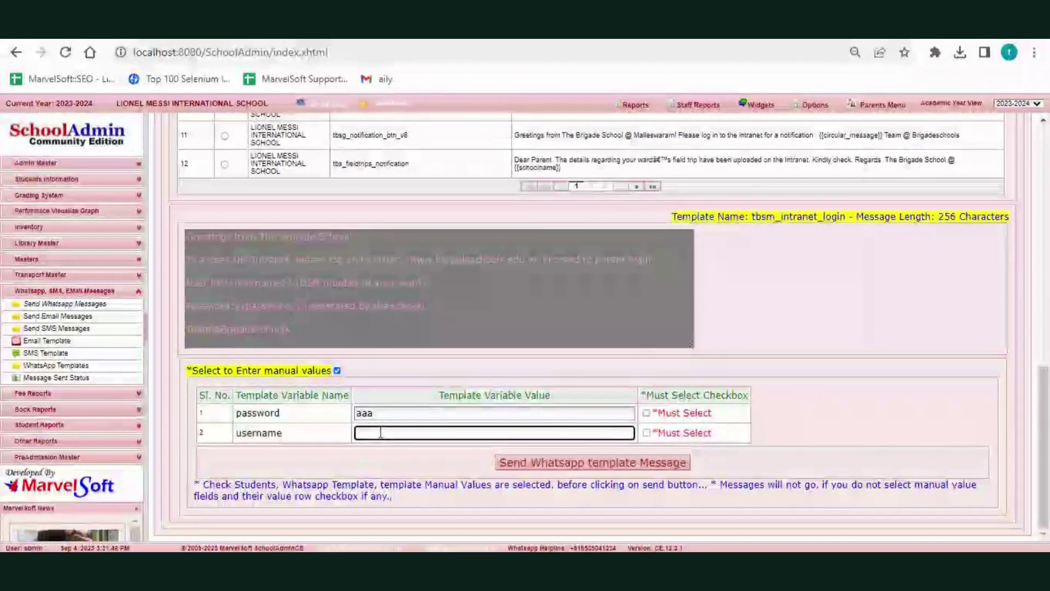
pyautogui.write('xxxx')
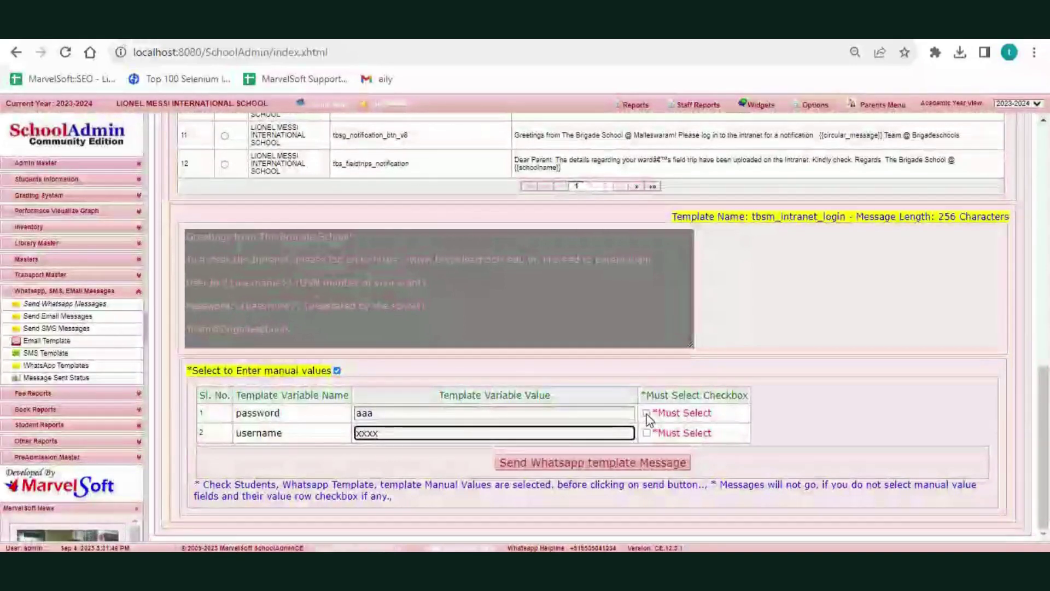
pyautogui.click(646, 414)
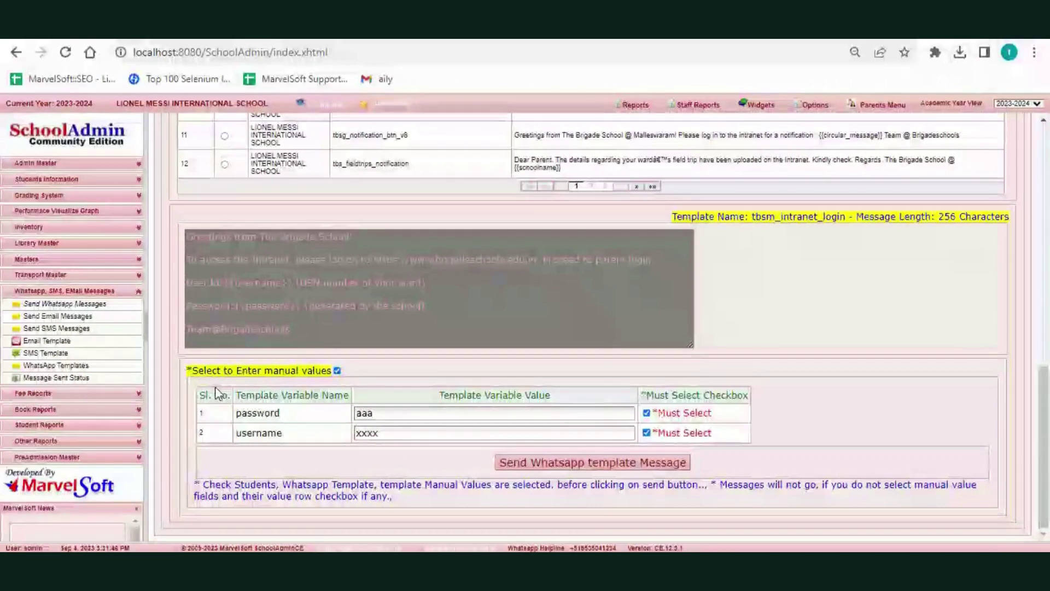
# - Send the tbsm_intranet_login message to the three ticked students and confirm with Yes
pyautogui.click(542, 459)
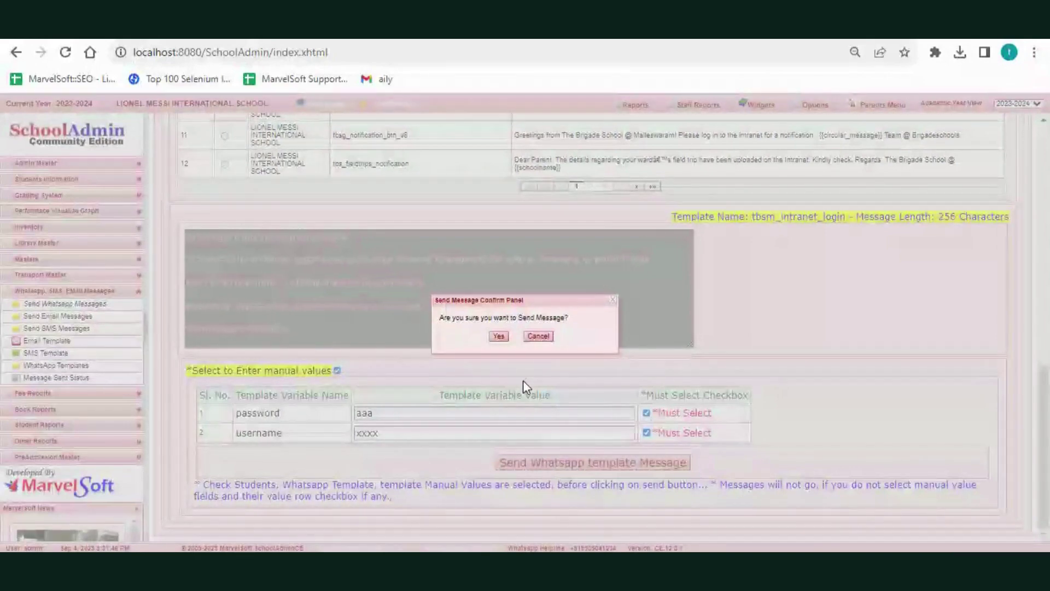
pyautogui.click(499, 337)
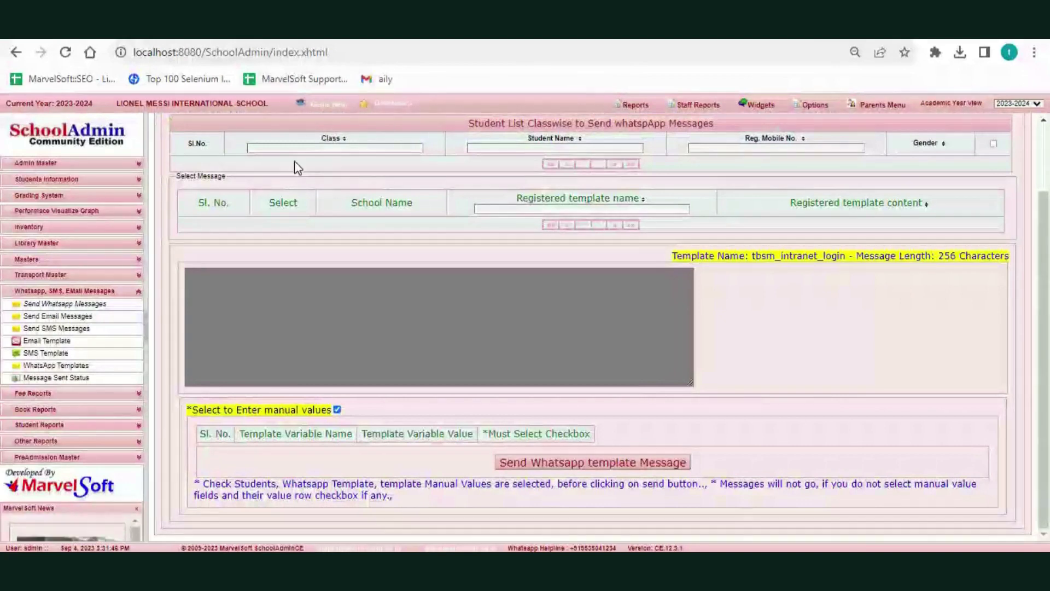
# - On the Send Class Wise Message tab, add 8 STD to the grades and list its templates
pyautogui.scroll(3, 296, 167)
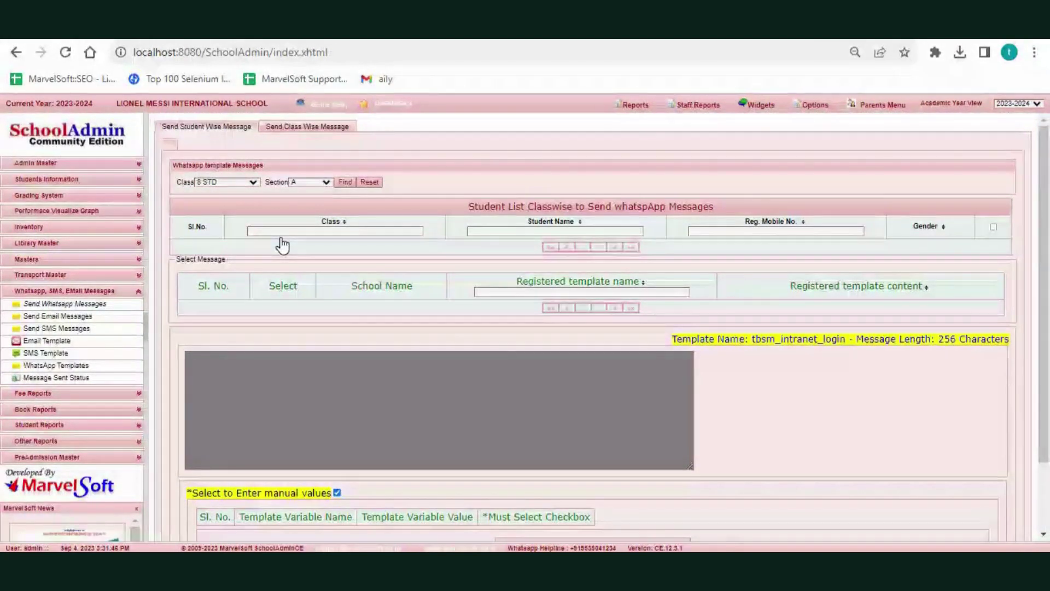
pyautogui.click(293, 128)
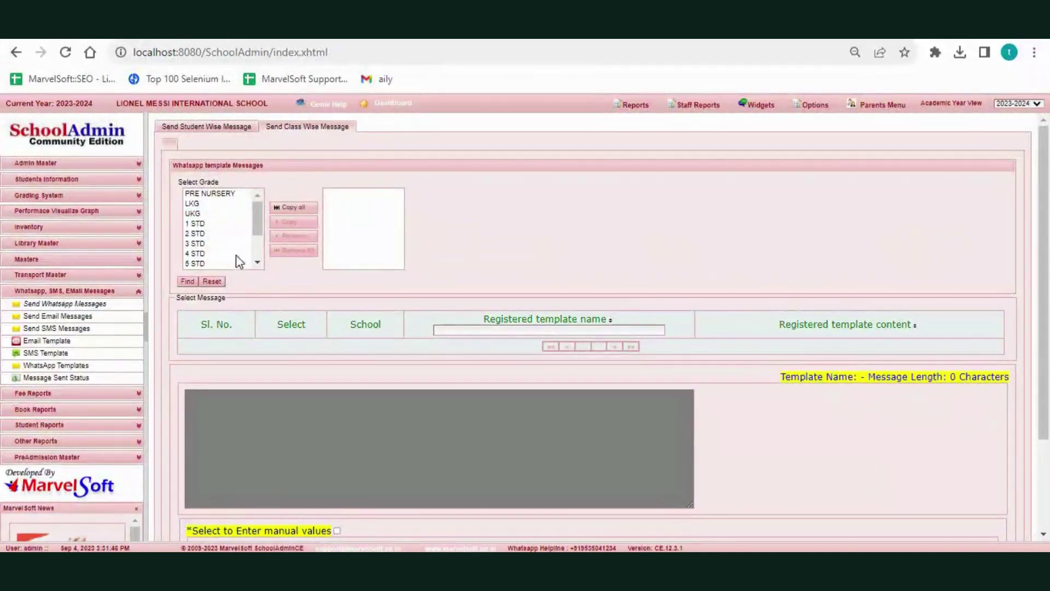
pyautogui.scroll(-3, 213, 248)
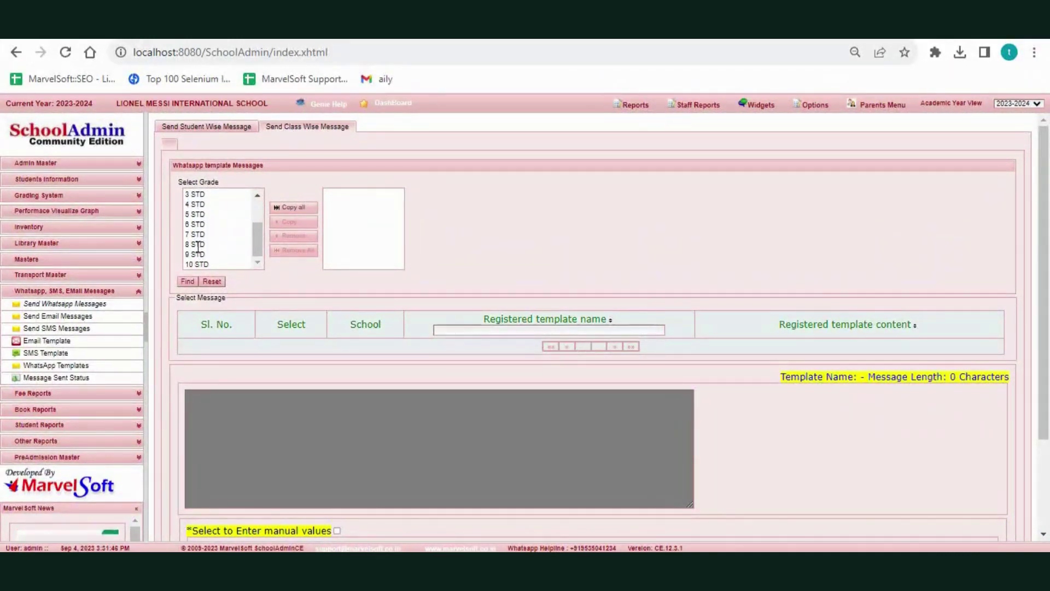
pyautogui.doubleClick(198, 244)
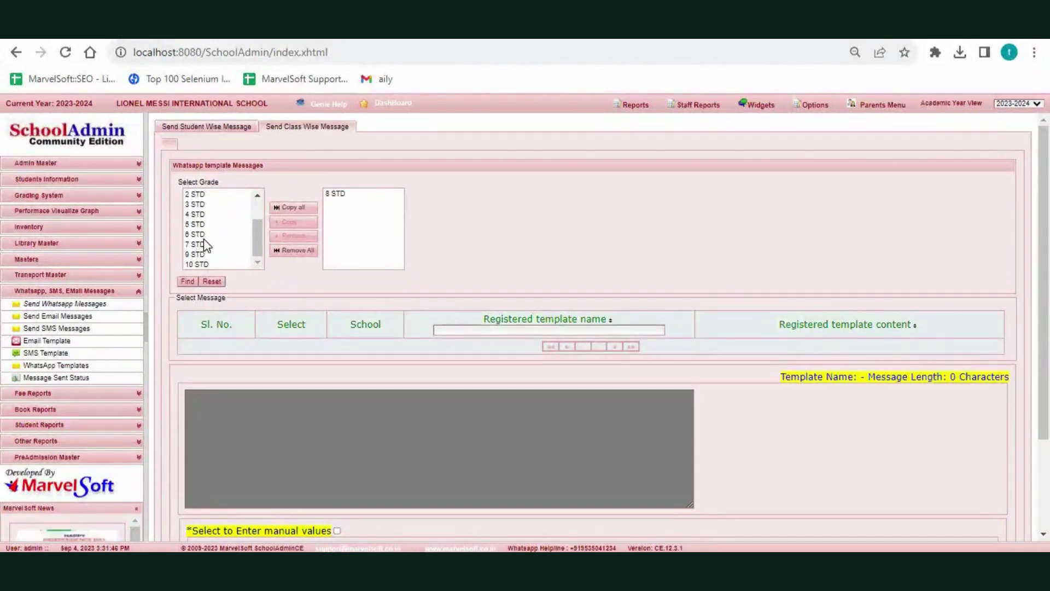
pyautogui.click(187, 282)
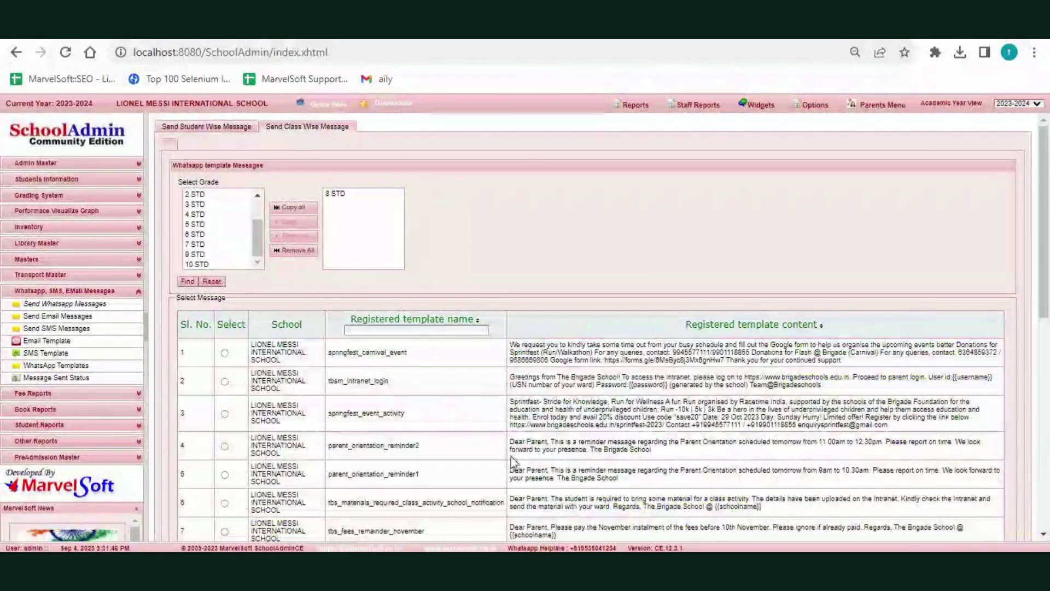
pyautogui.scroll(-5, 516, 474)
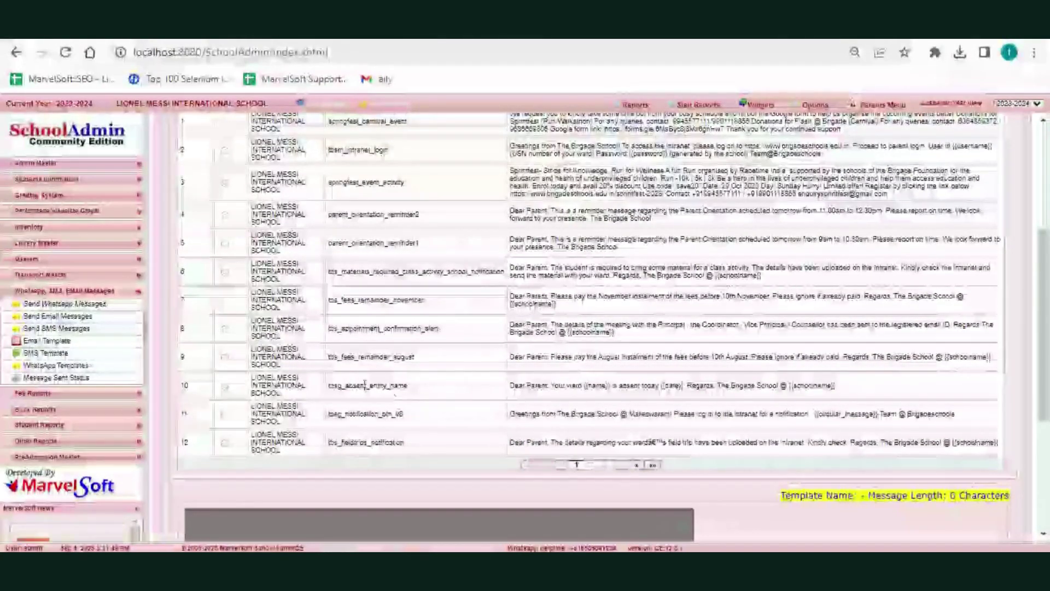
pyautogui.scroll(3, 463, 412)
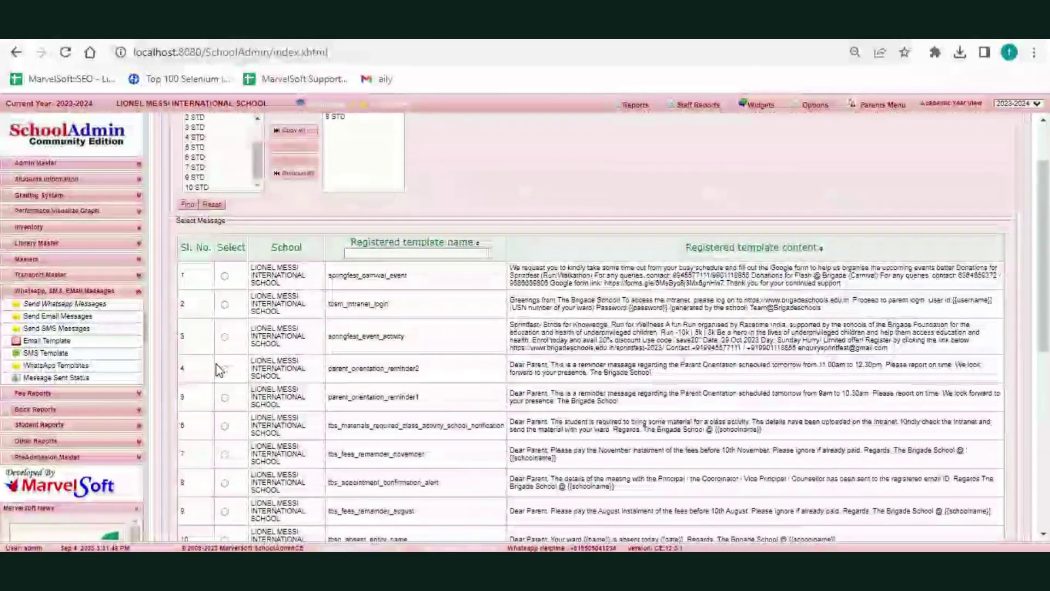
# - Choose the springfest_event_activity template for 8 STD and review its 584-character message preview
pyautogui.click(224, 336)
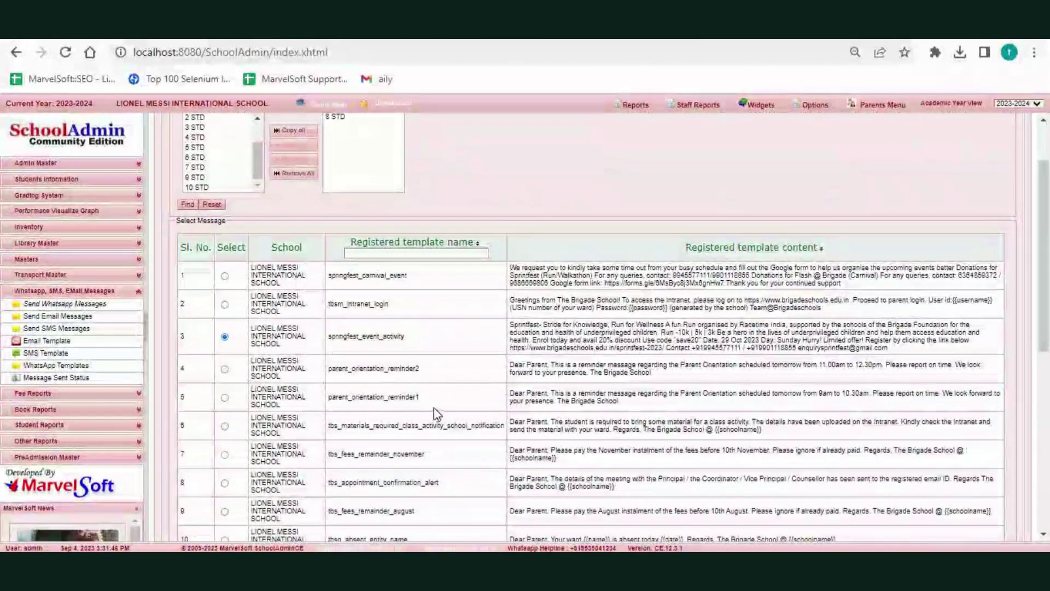
pyautogui.scroll(-3, 434, 402)
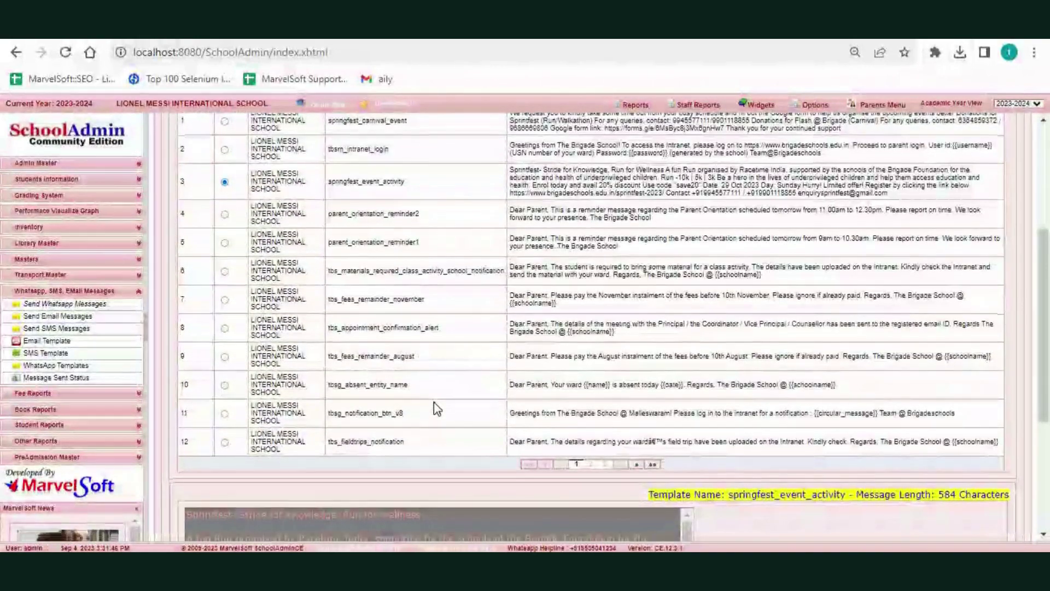
pyautogui.scroll(-3, 435, 402)
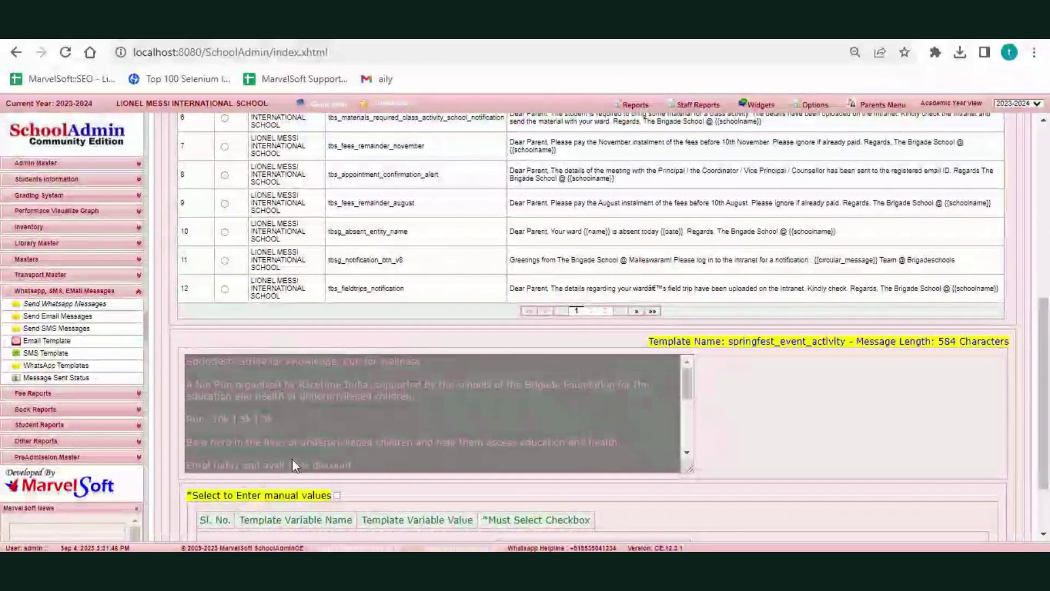
pyautogui.scroll(-3, 292, 459)
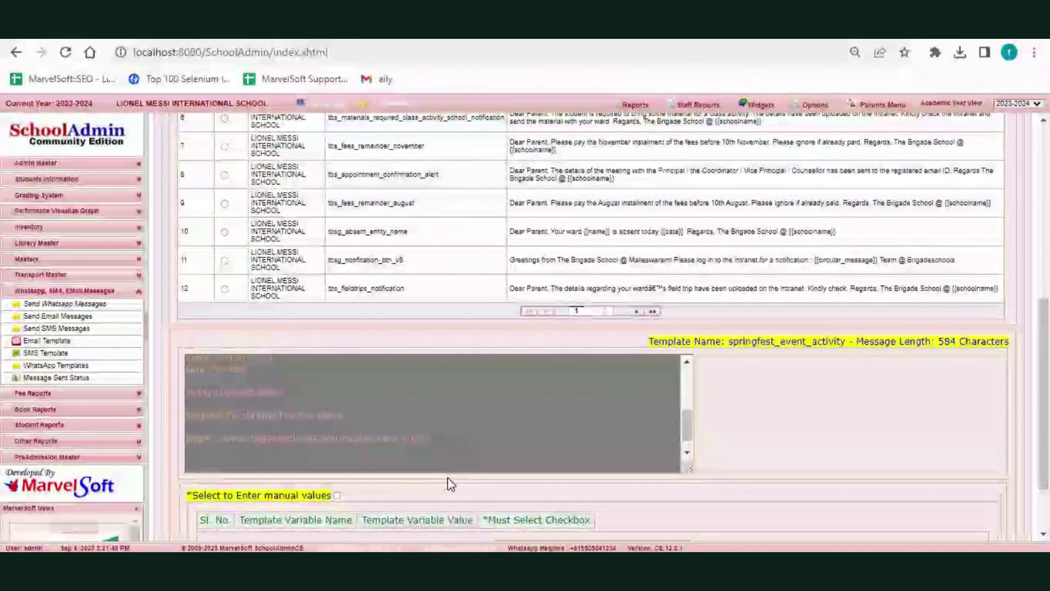
pyautogui.scroll(-2, 372, 458)
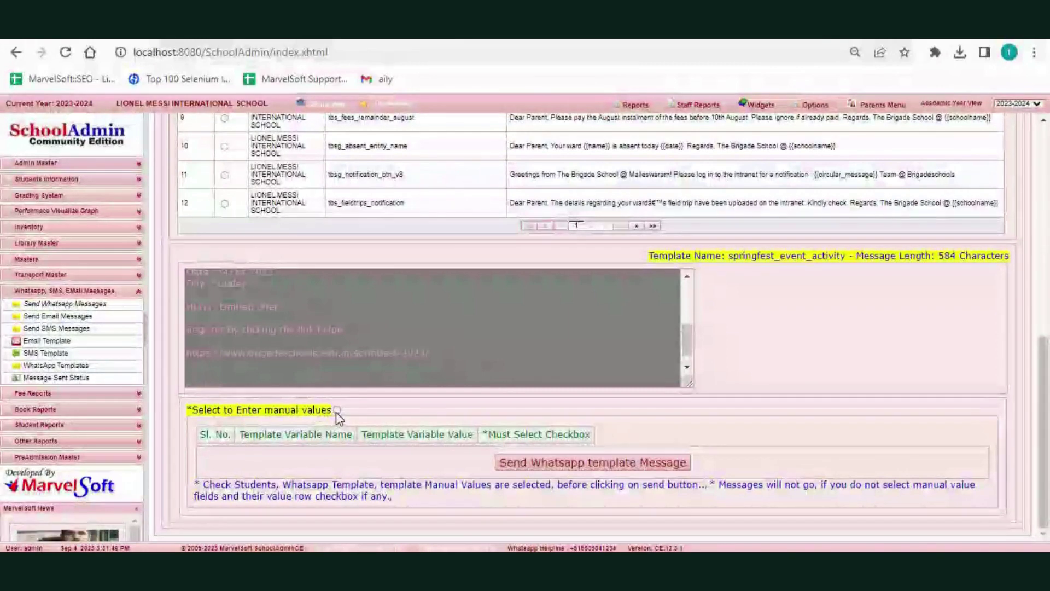
# - Enable manual values and send the springfest_event_activity WhatsApp message to the 8 STD class
pyautogui.click(337, 410)
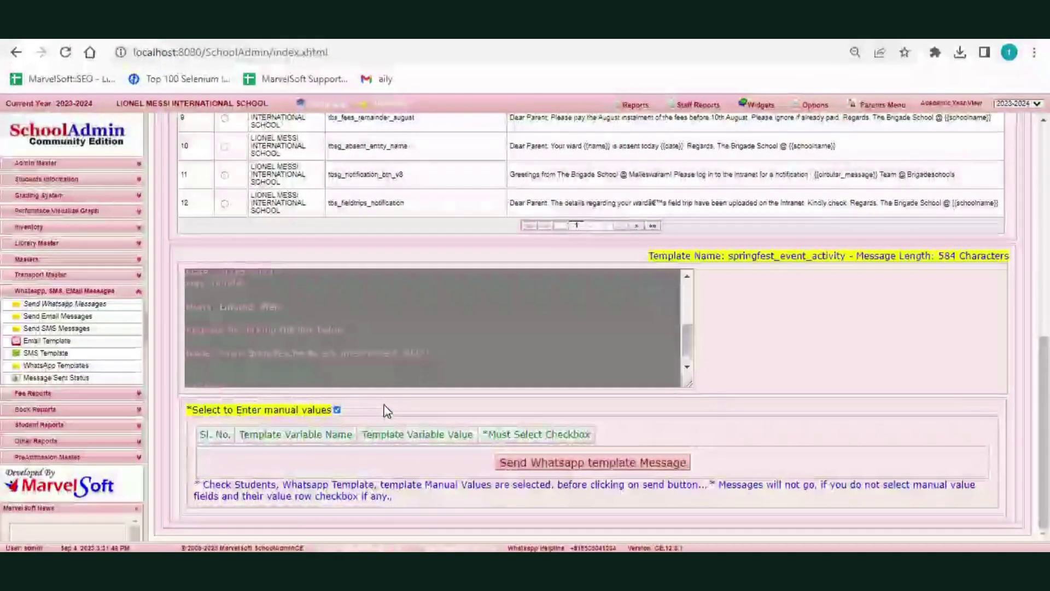
pyautogui.click(560, 466)
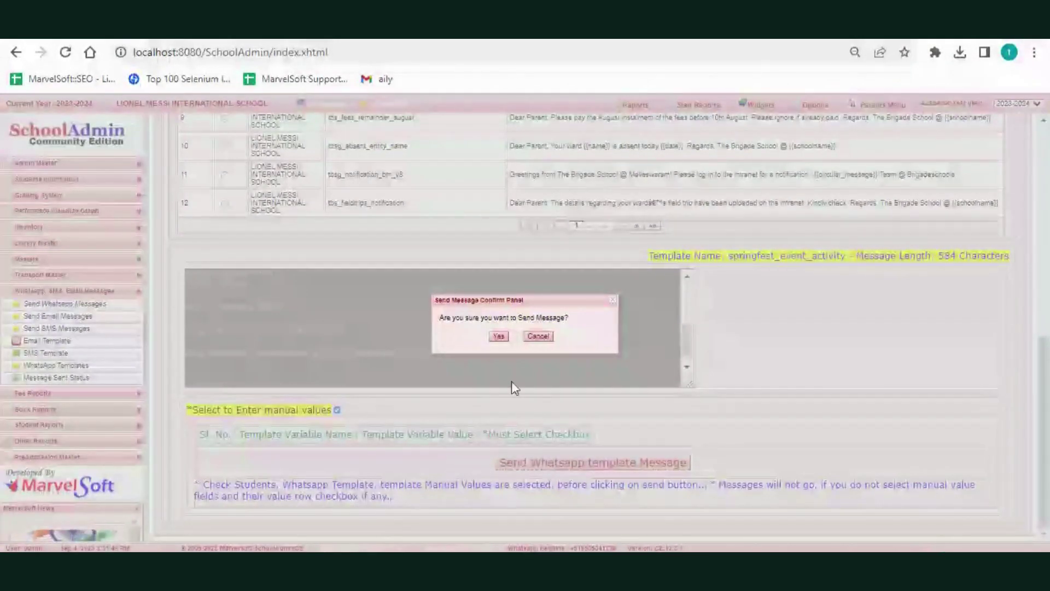
pyautogui.click(500, 336)
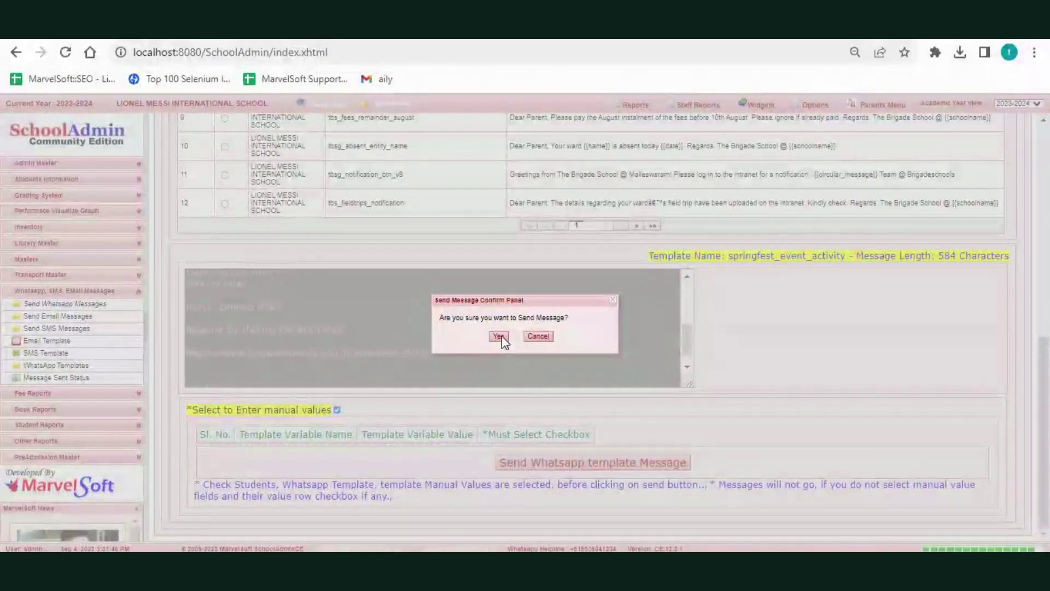